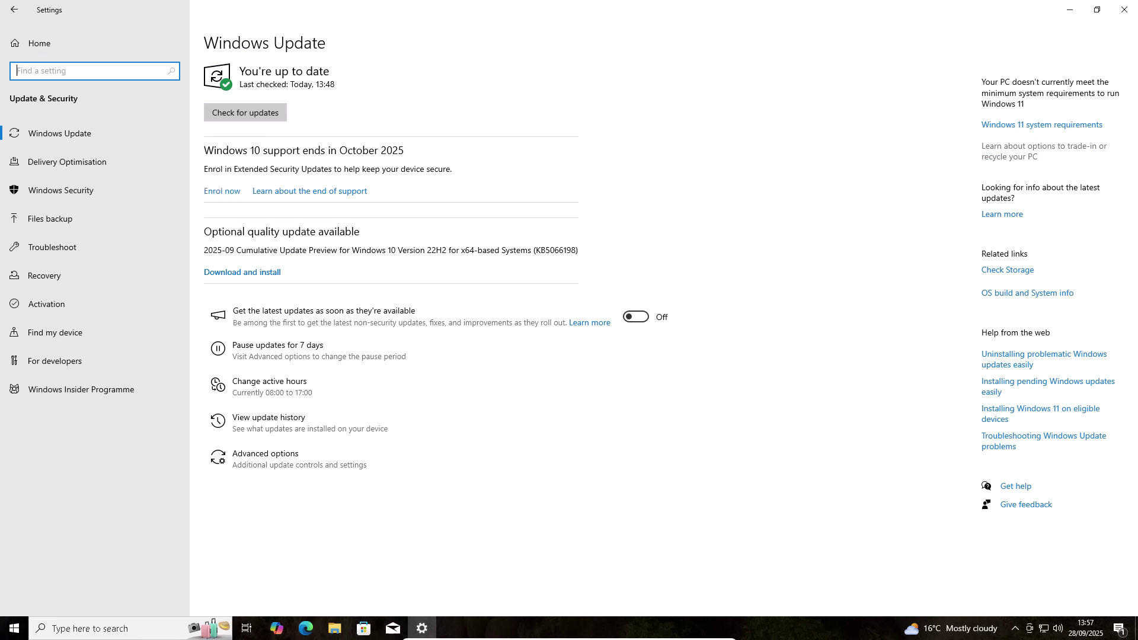
- Reopen Settings at Update & Security and begin Extended Security Updates enrolment
click(1123, 9)
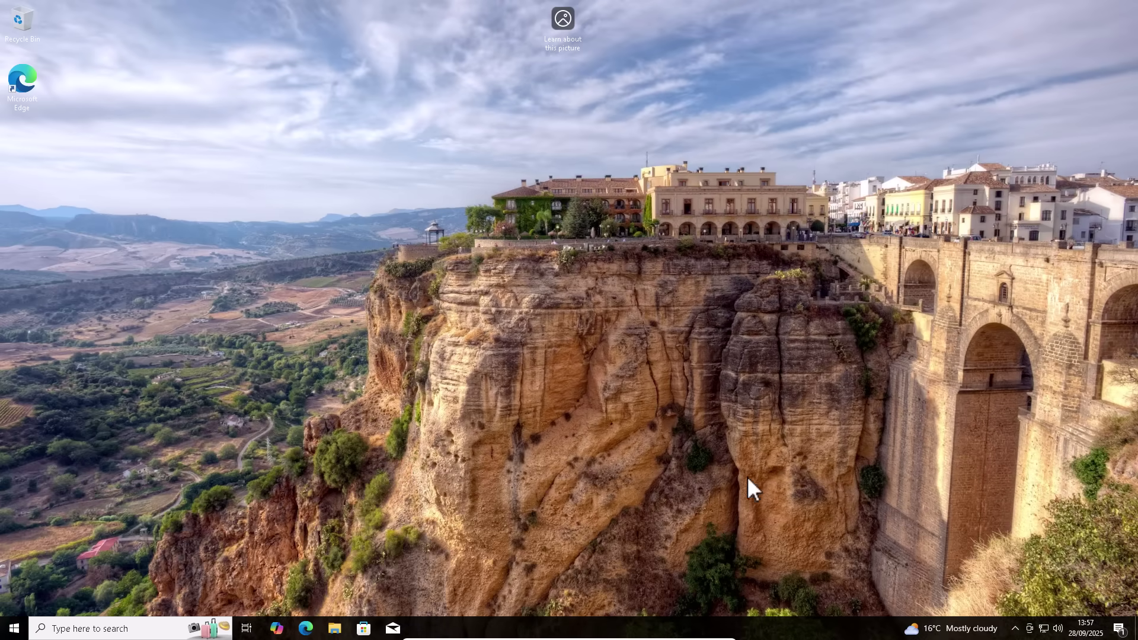
click(14, 630)
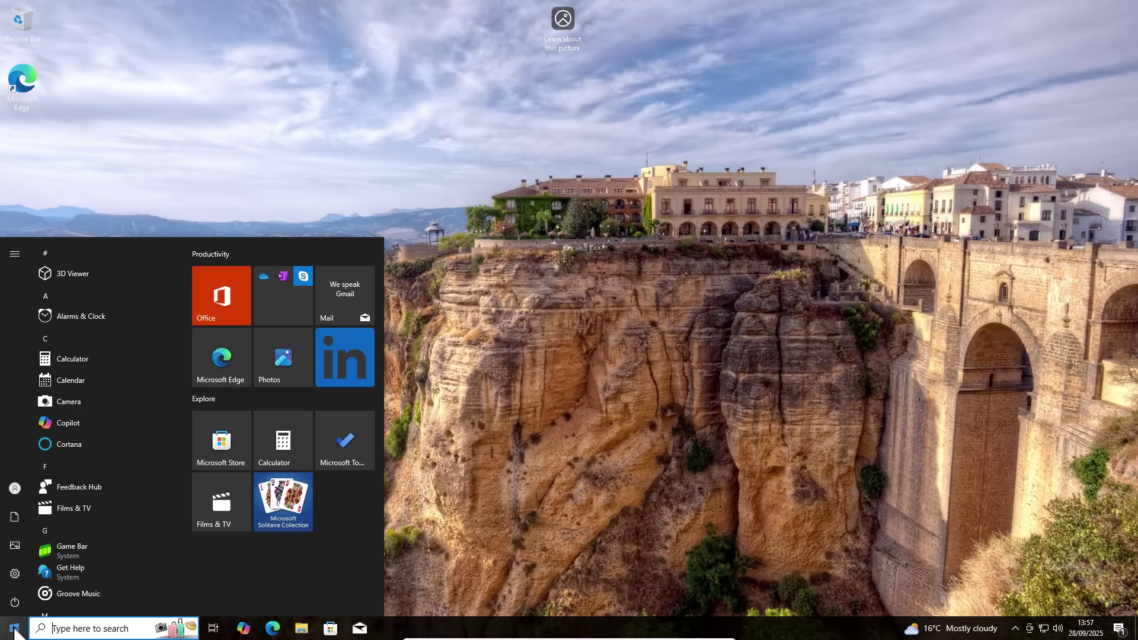
mouse_move(17, 578)
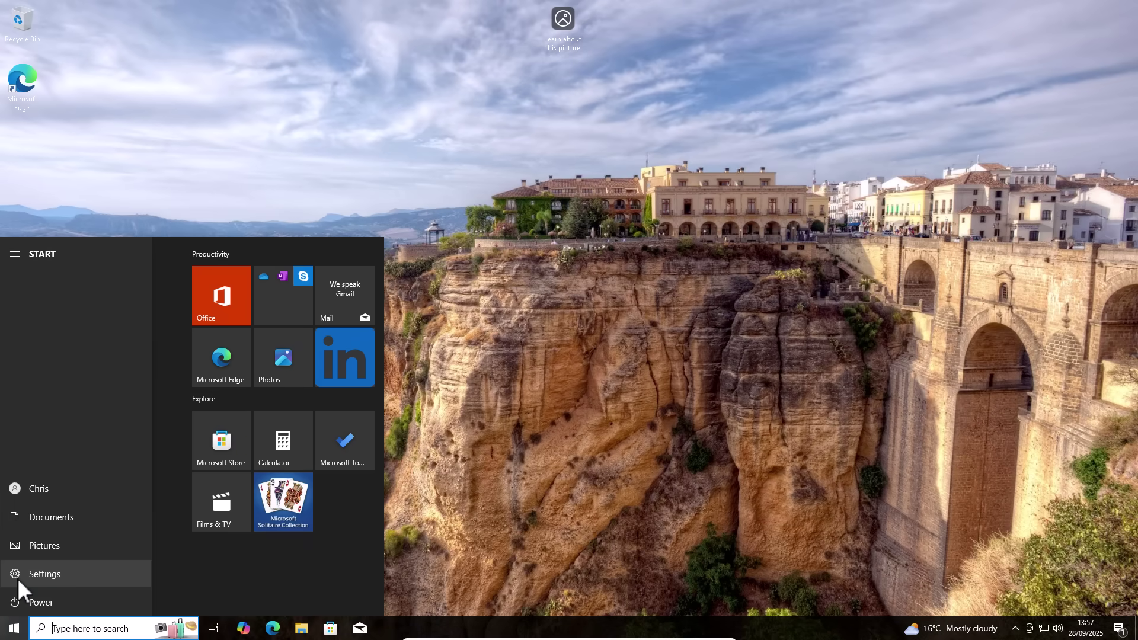
click(17, 578)
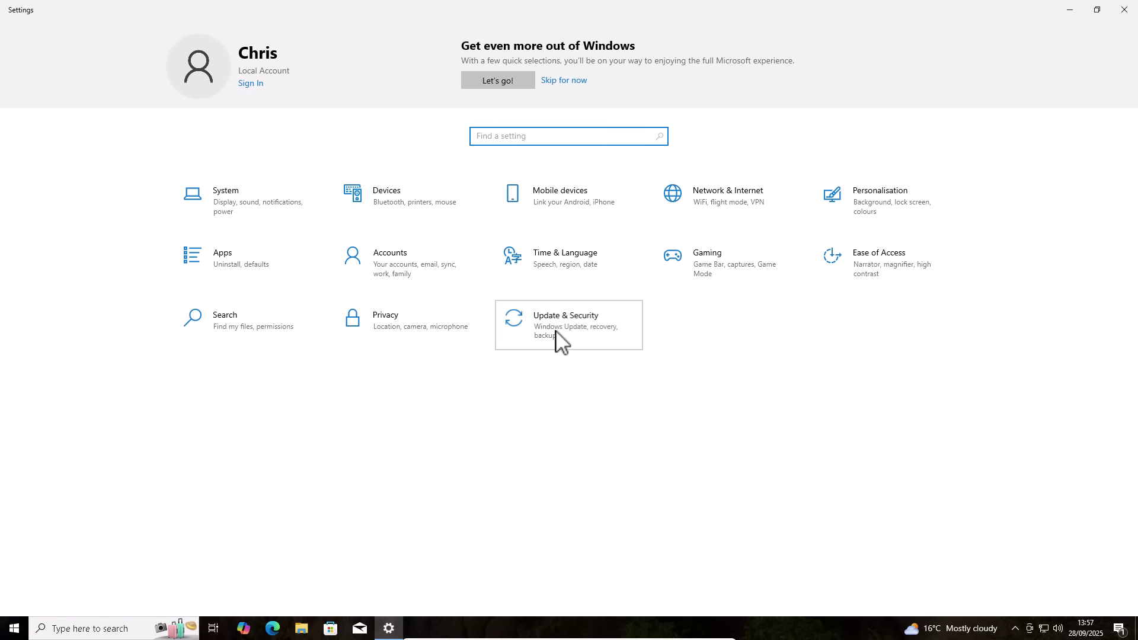
click(556, 332)
click(222, 192)
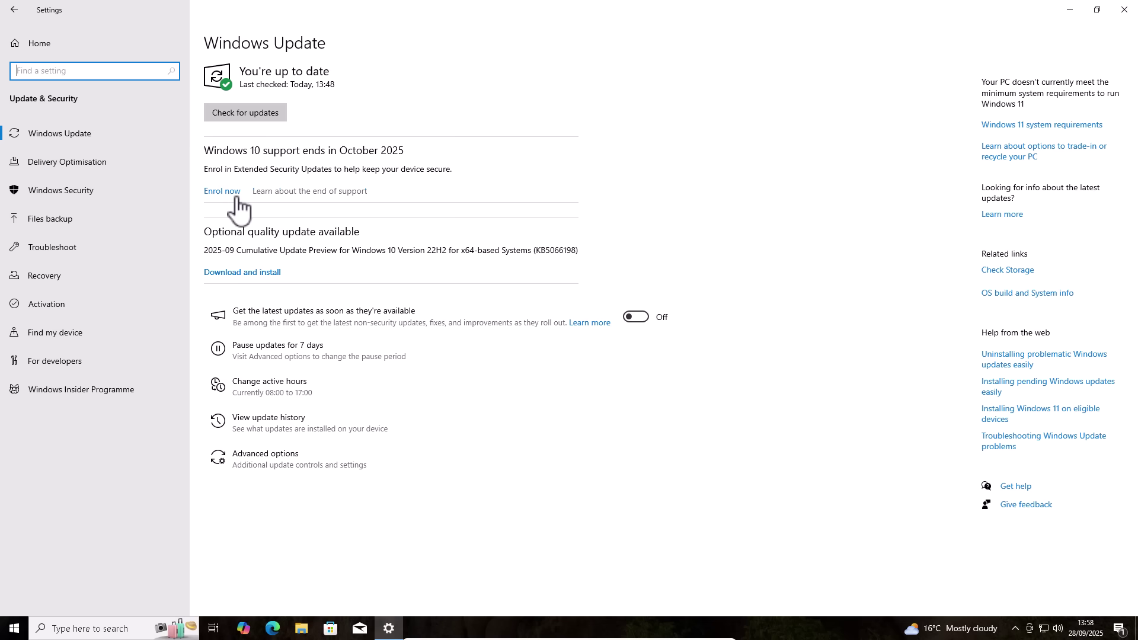
- Continue past the enrolment introduction and submit a new outlook.com account name
click(224, 192)
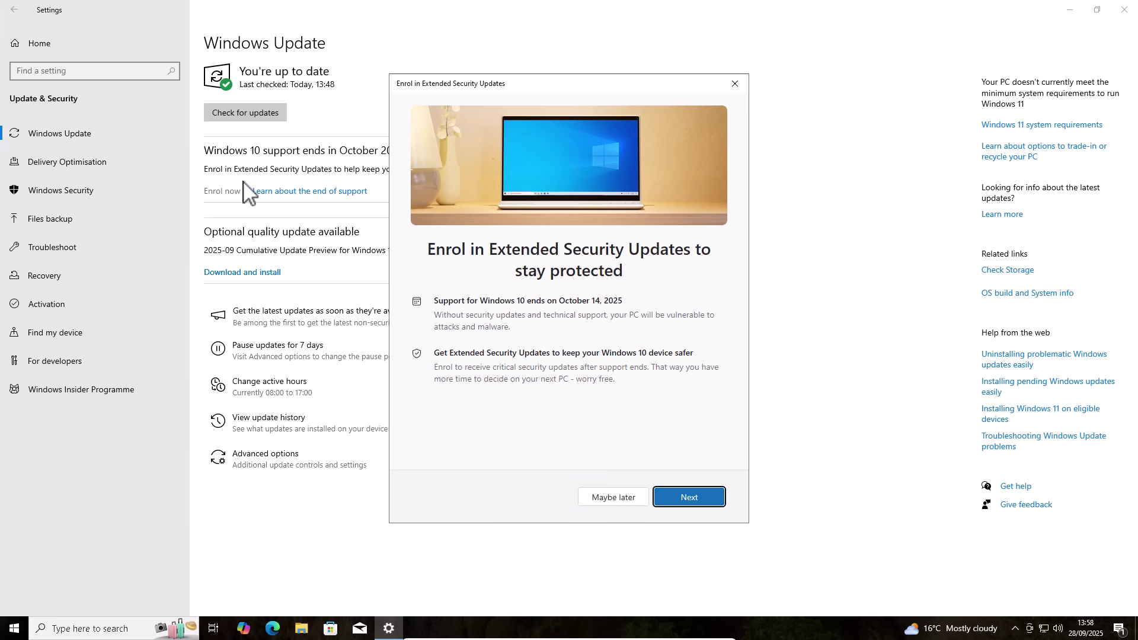
click(682, 501)
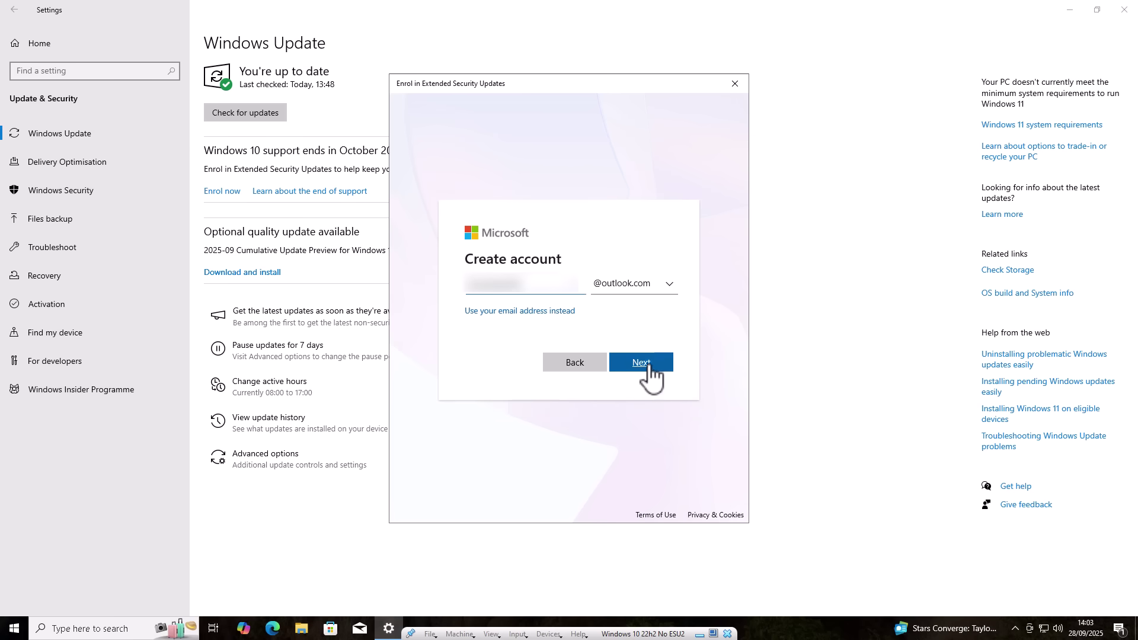
click(646, 363)
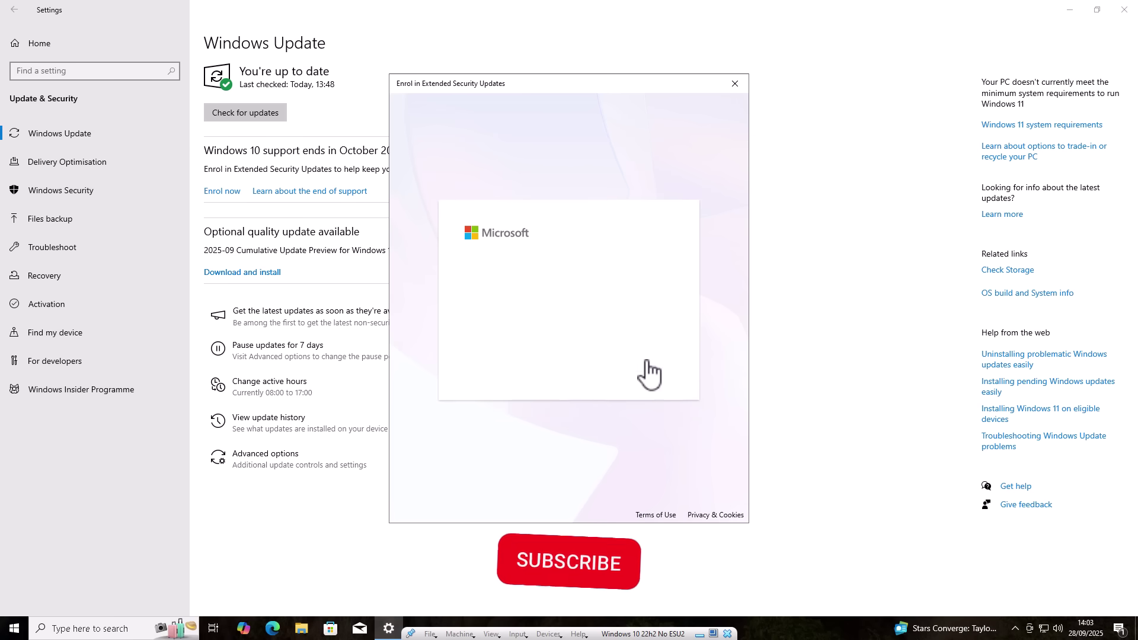
- Set the new account's password, then enter the first name and surname
click(494, 302)
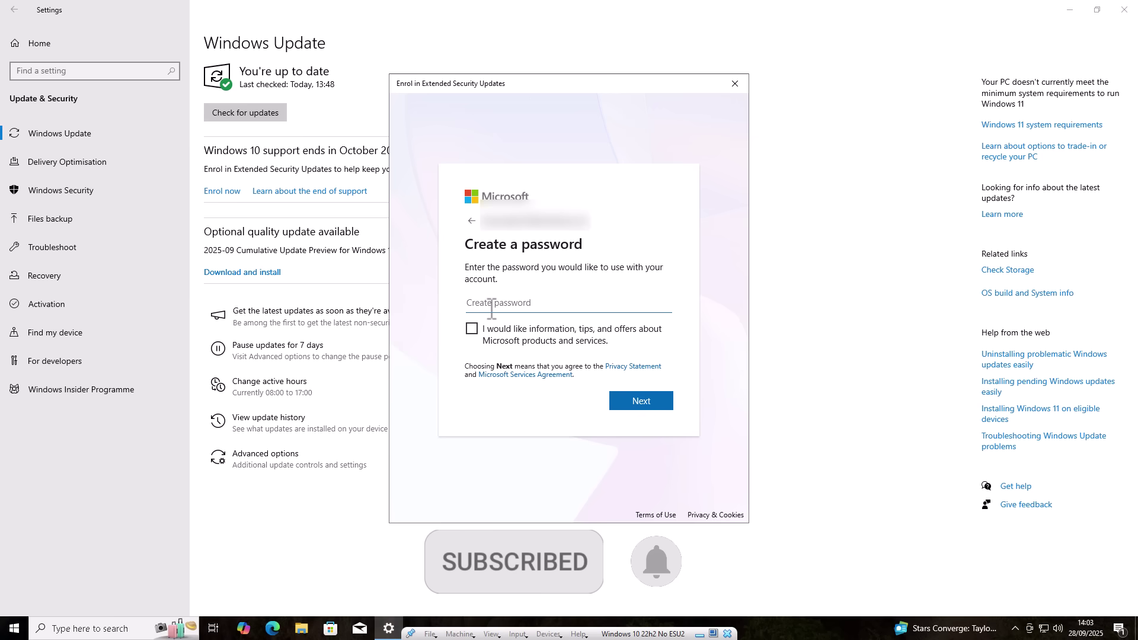
text(•••••••••)
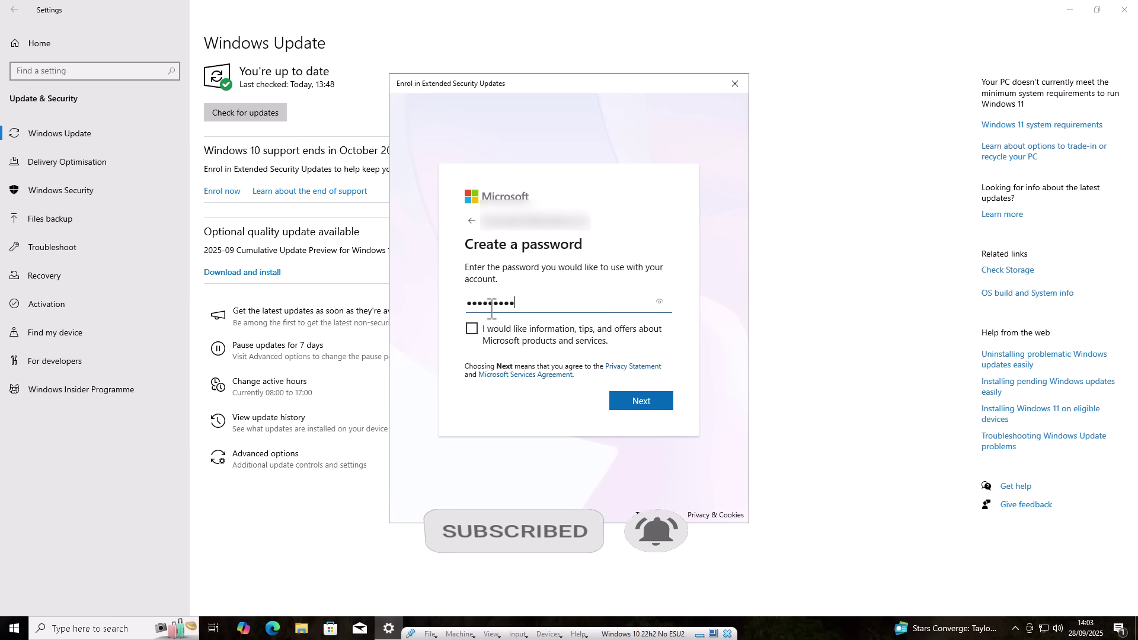
click(646, 403)
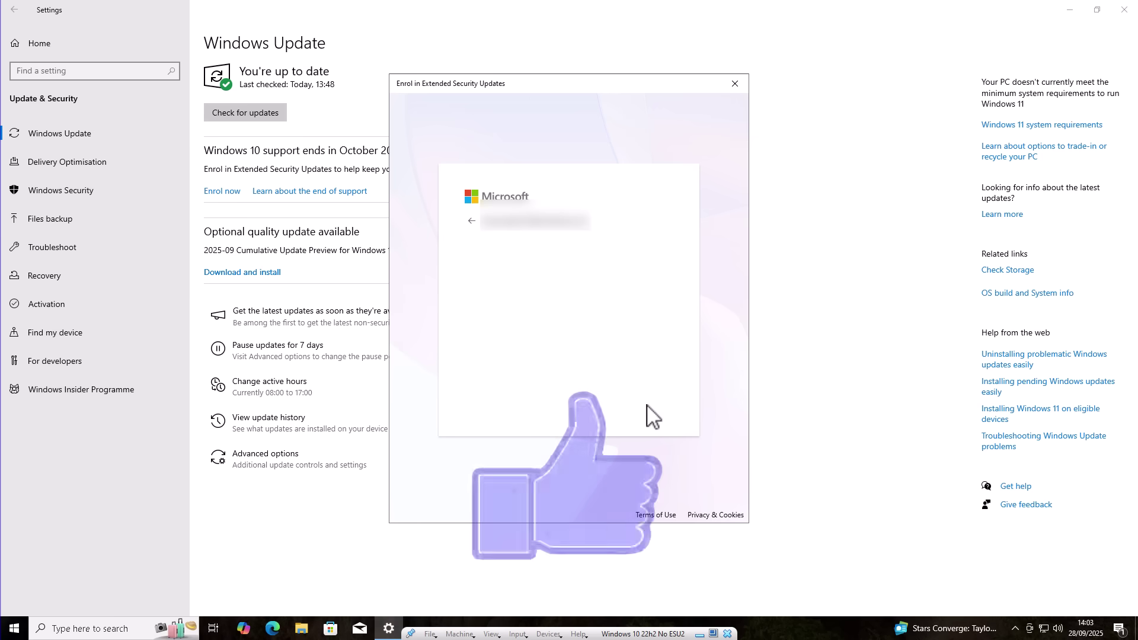
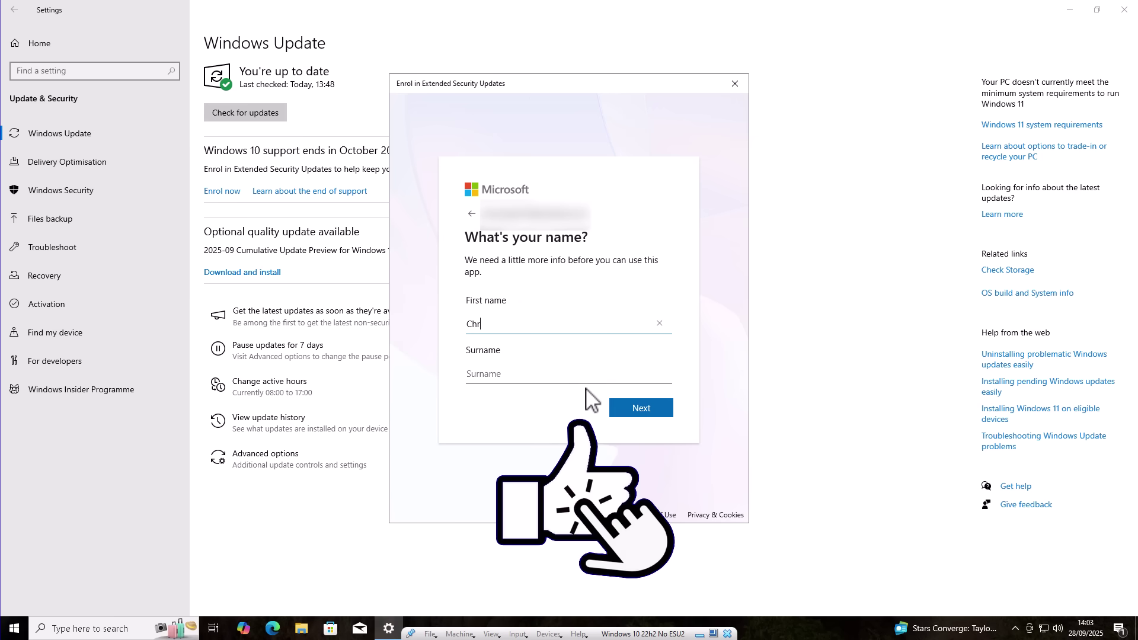
key(Tab)
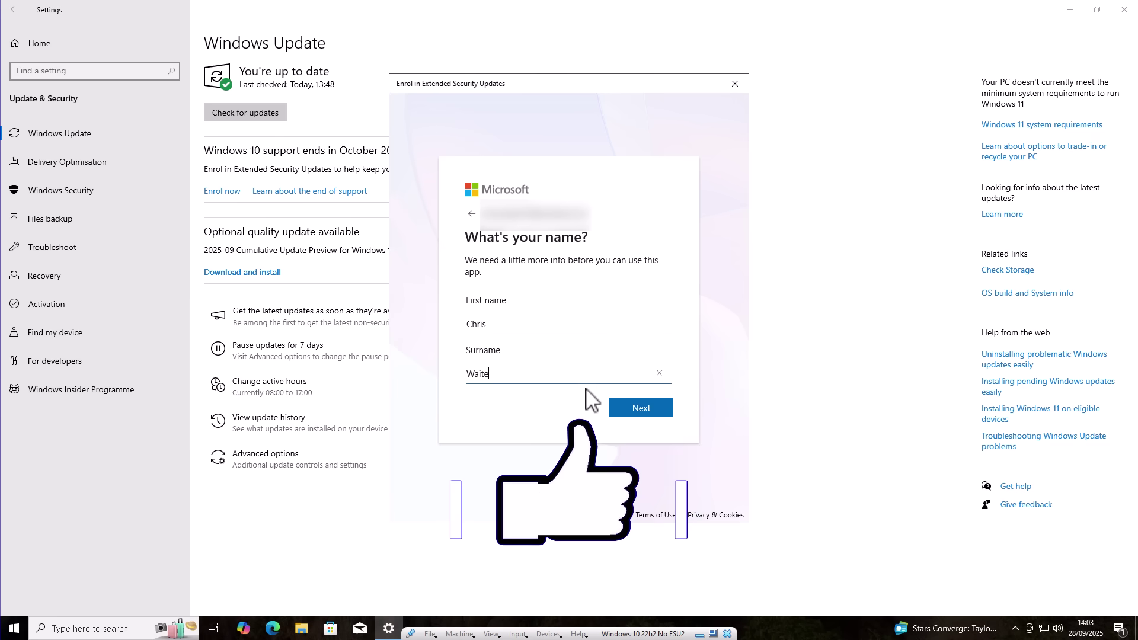
click(652, 412)
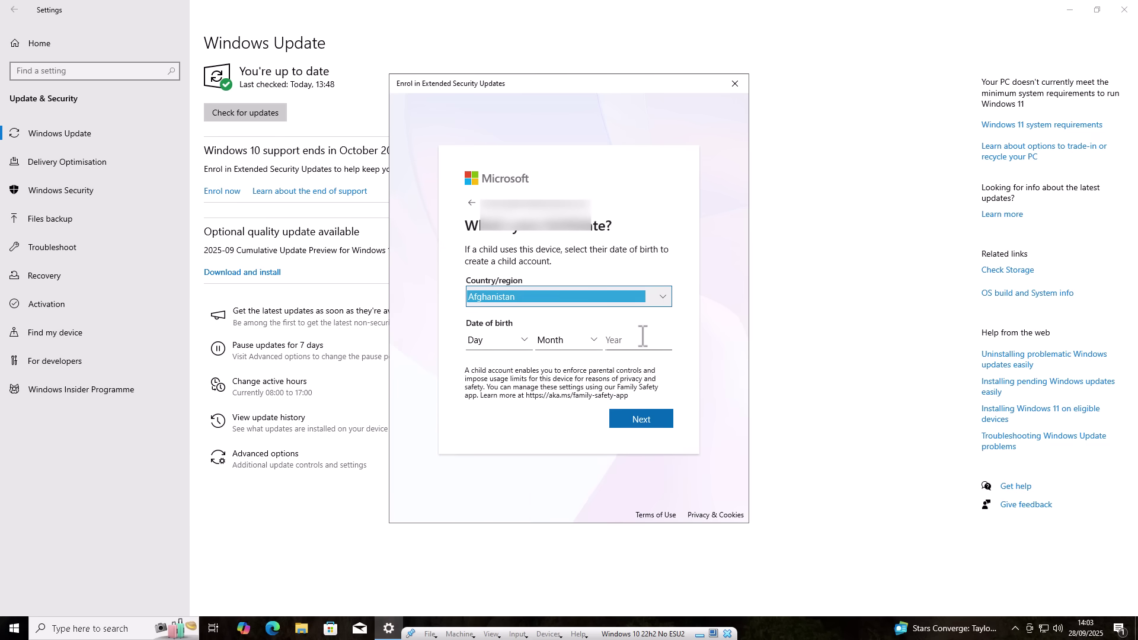
- Choose United Kingdom as the country, fill in the date of birth and submit
click(657, 298)
key(u)
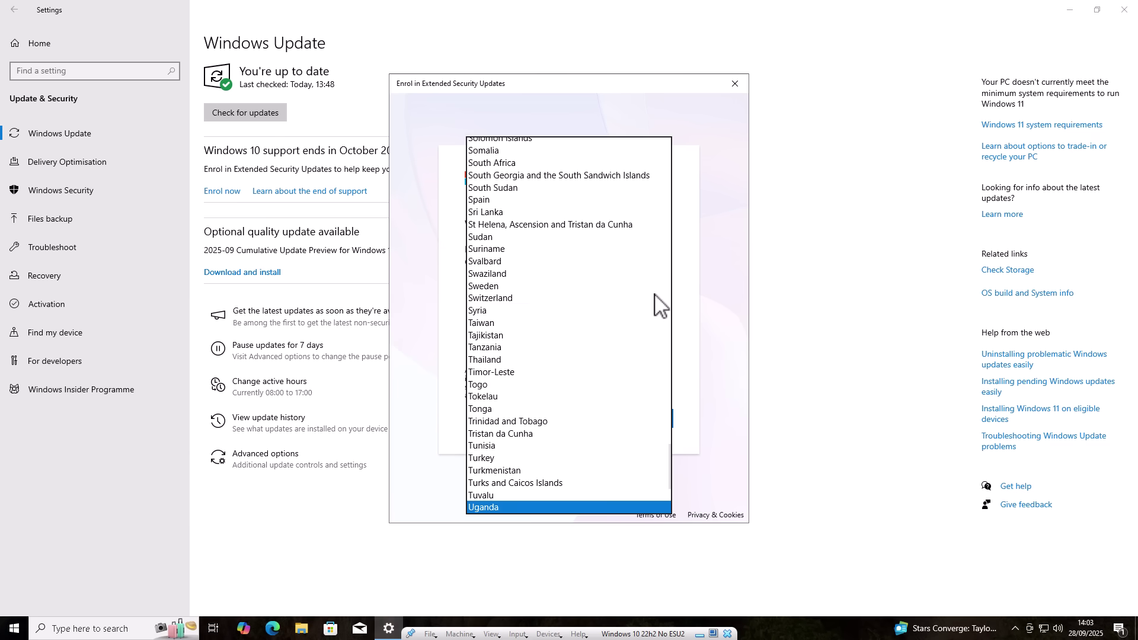
scroll(504, 483, down, 3)
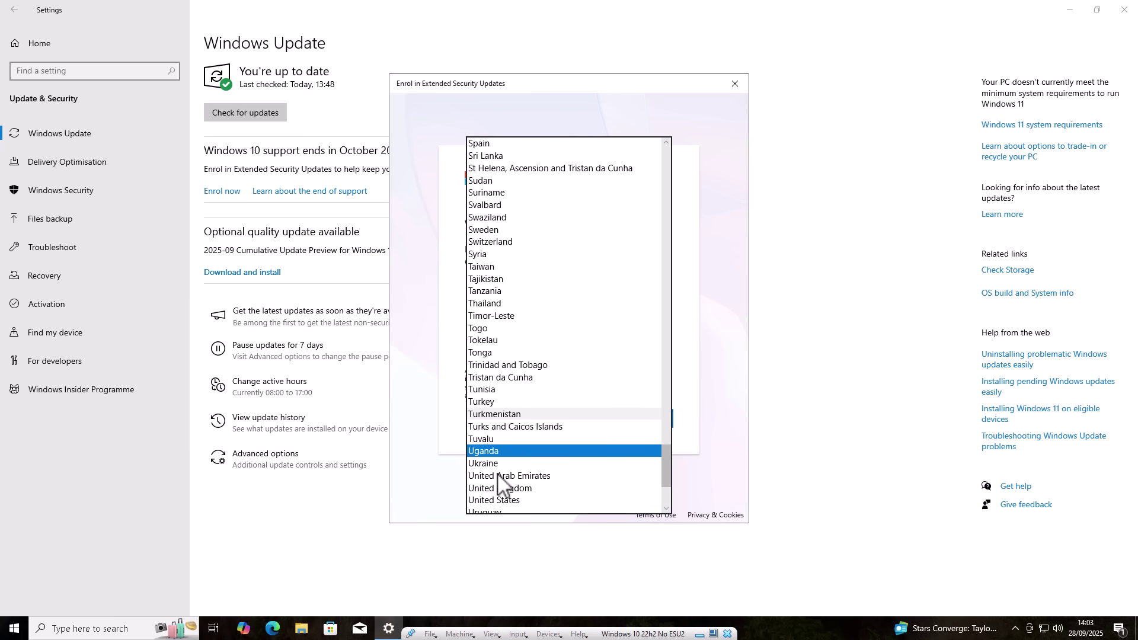
click(517, 436)
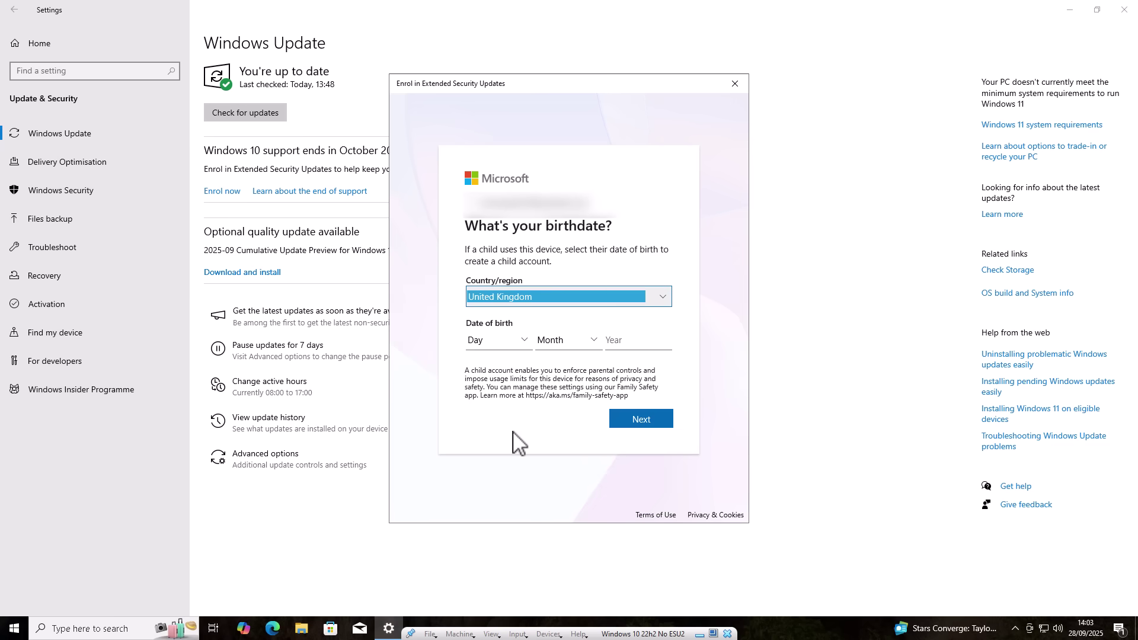
click(487, 343)
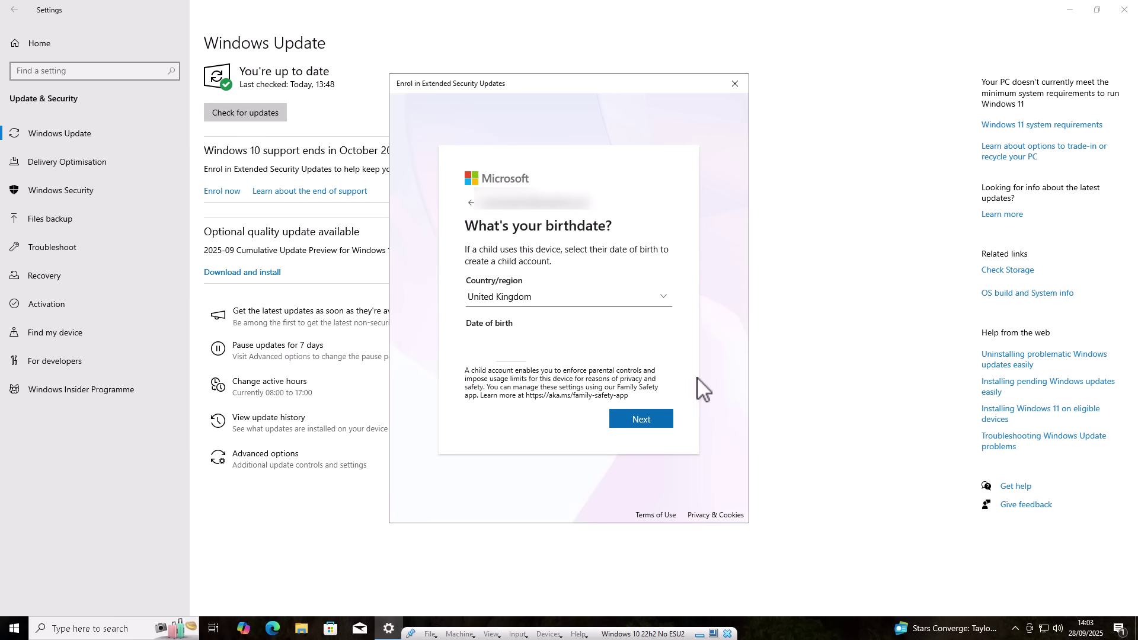
click(636, 421)
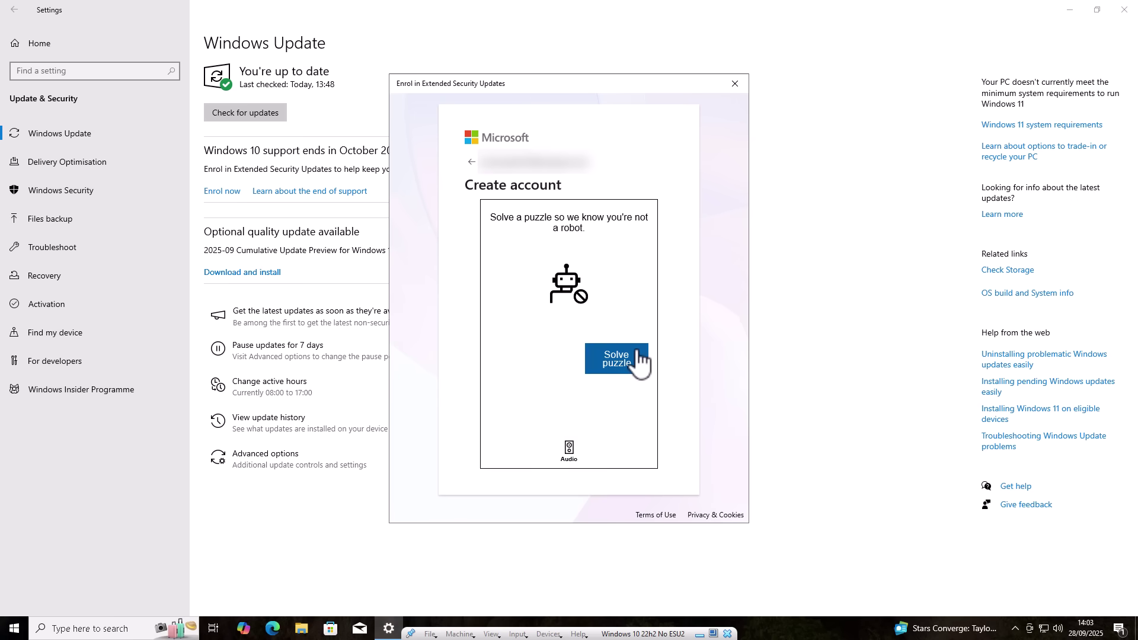
- Solve the robot-check puzzle by rotating the object to face the hand
click(641, 363)
click(576, 346)
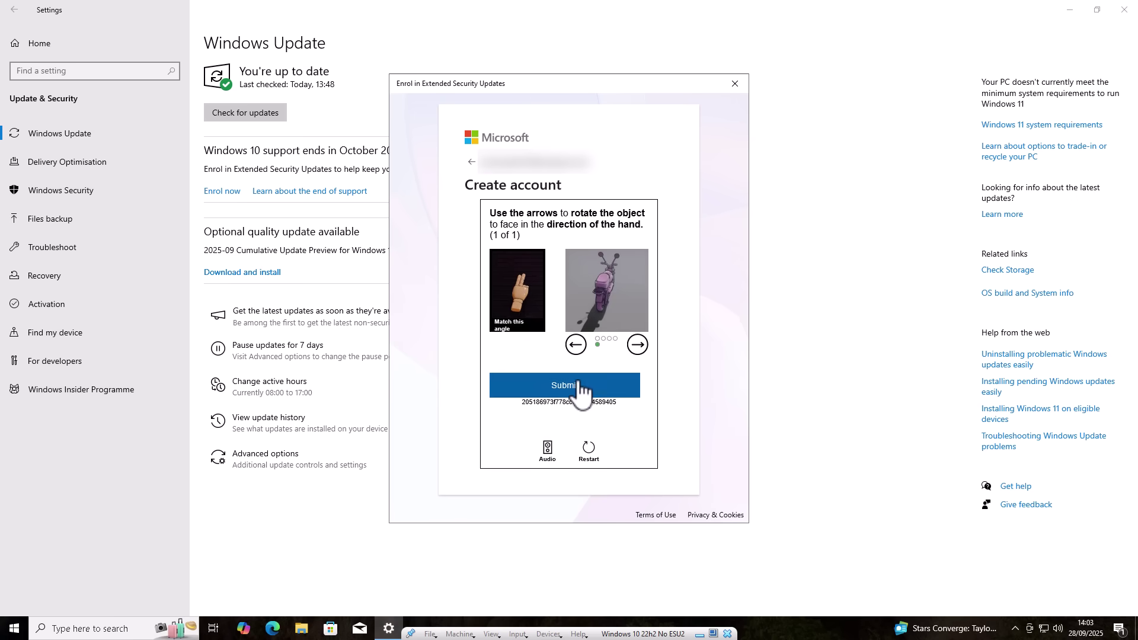
click(579, 388)
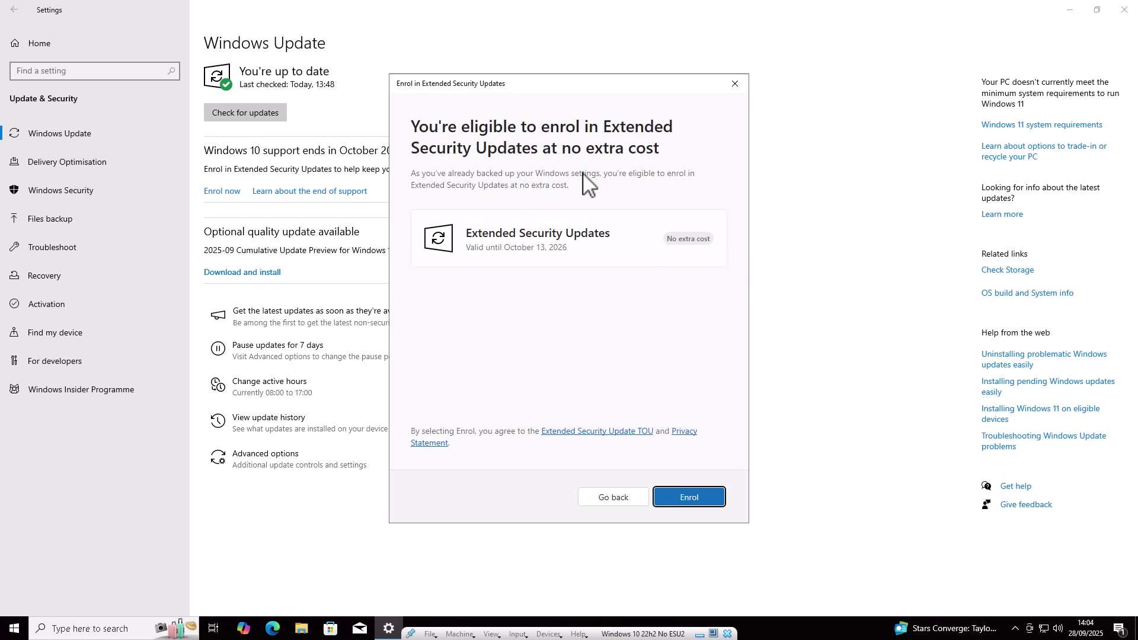
- Confirm Extended Security Updates enrolment and close the confirmation once it finishes
click(690, 498)
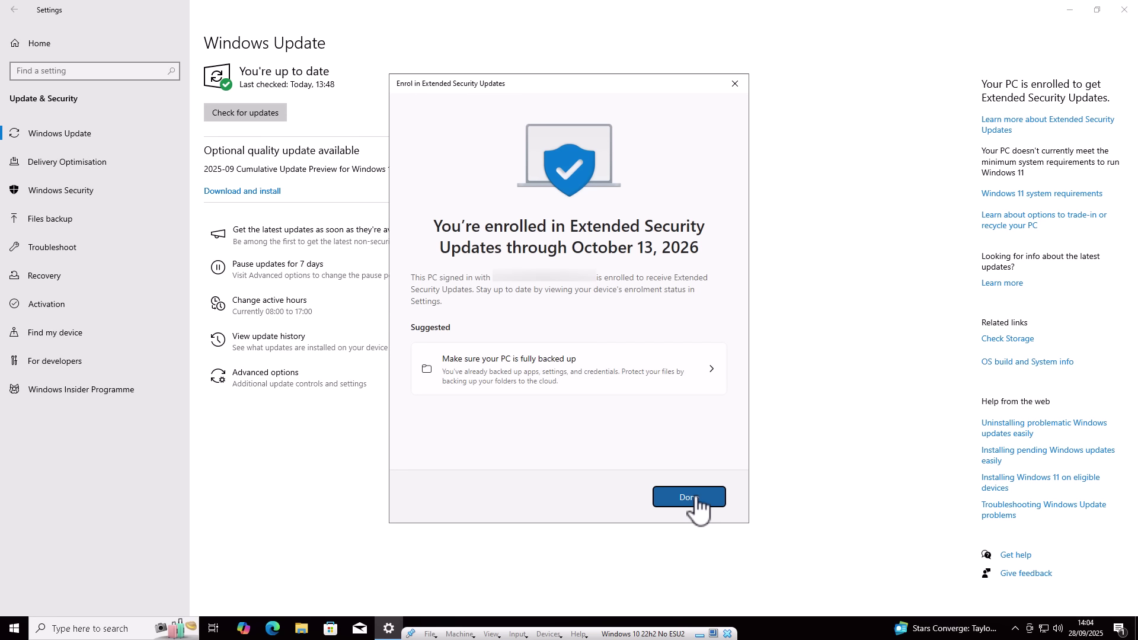
click(696, 503)
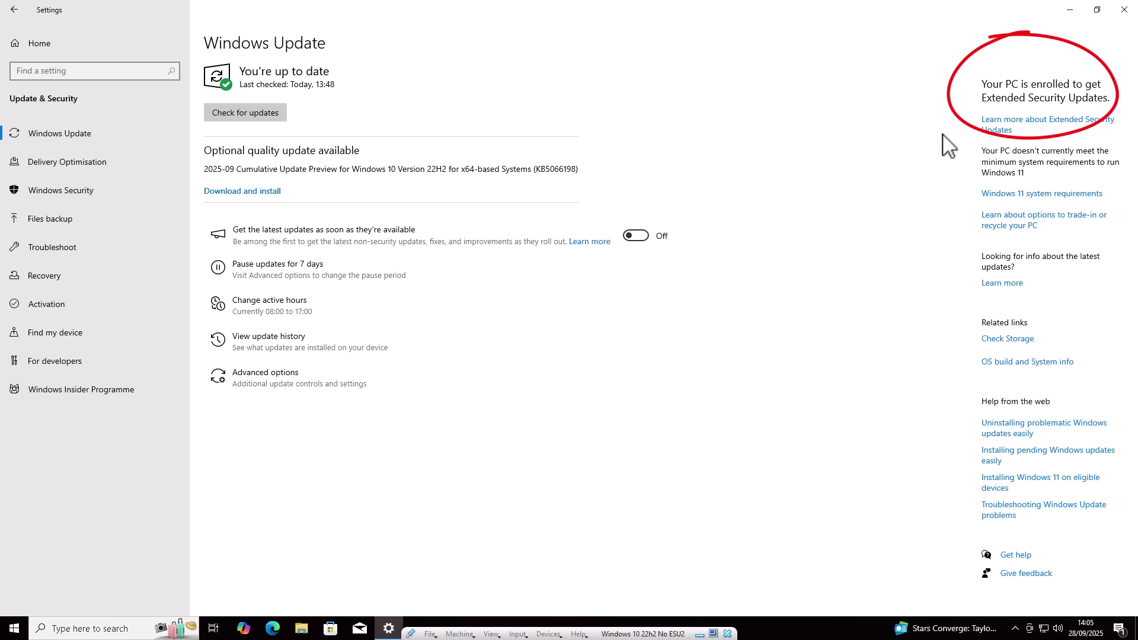
- In Accounts > Your info, switch from the Microsoft account back to a local account
click(39, 51)
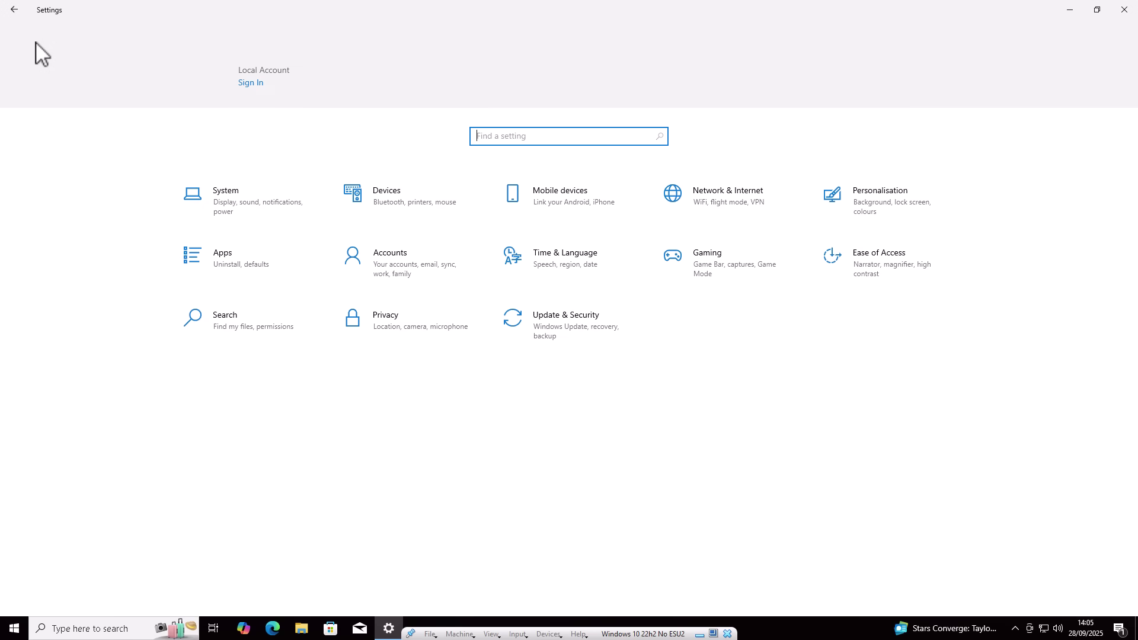
click(396, 265)
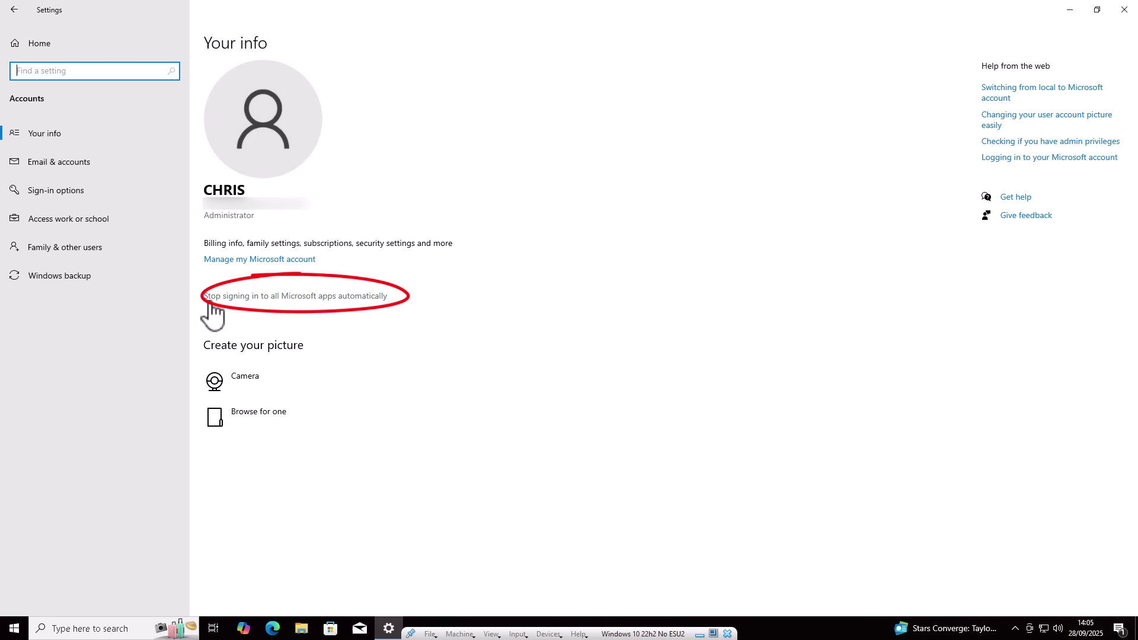
click(336, 300)
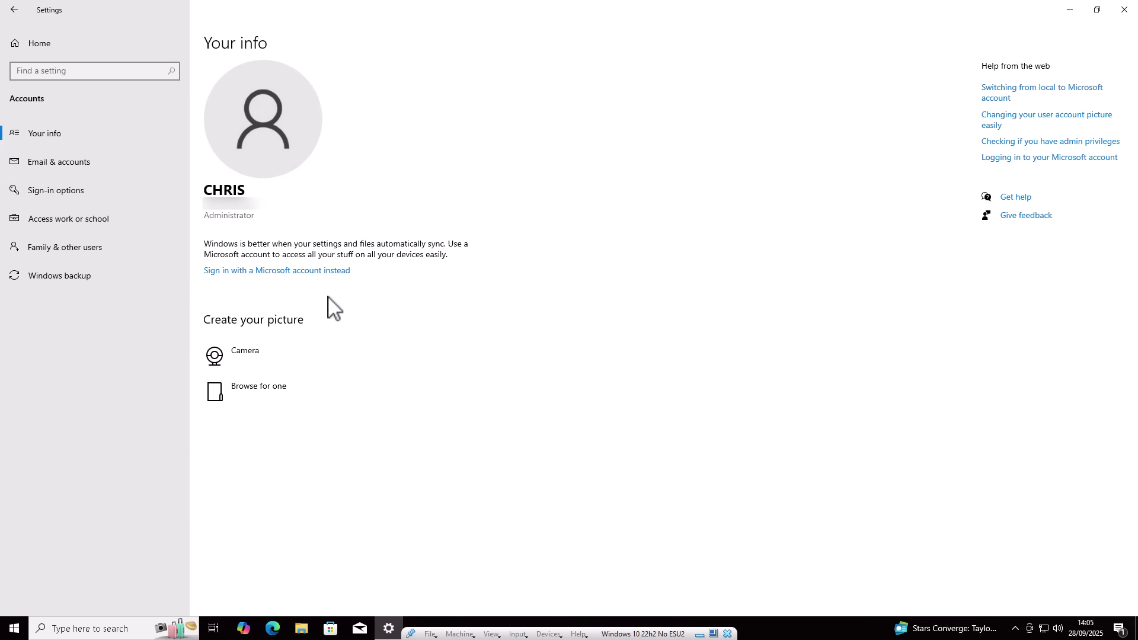
- Go from Settings Home back to the Windows Update page under Update & Security
click(41, 44)
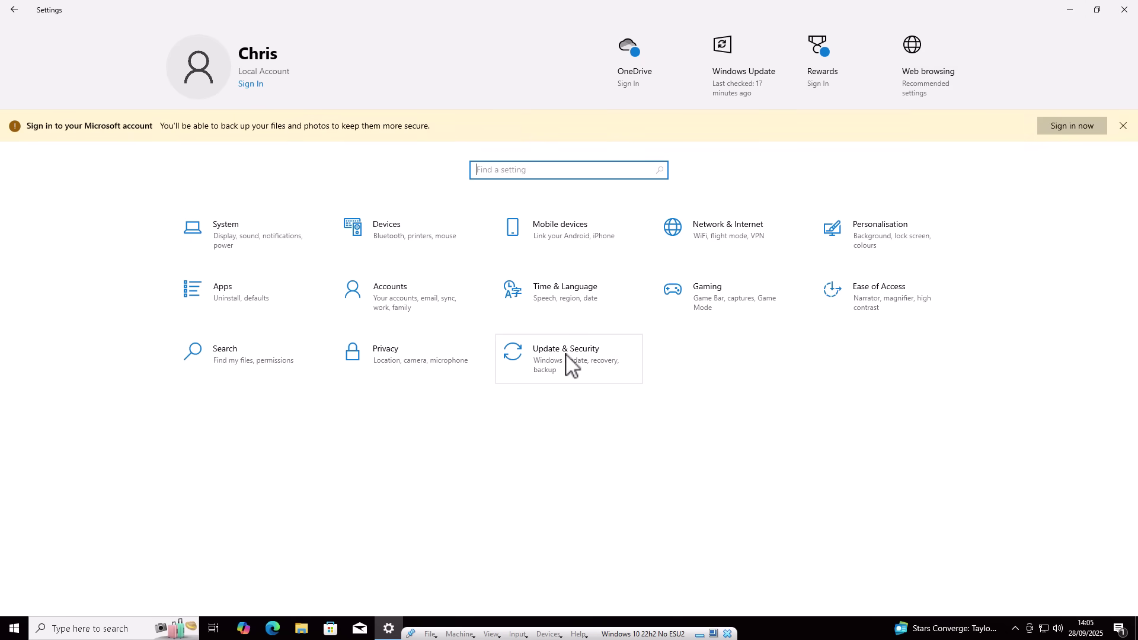
click(566, 354)
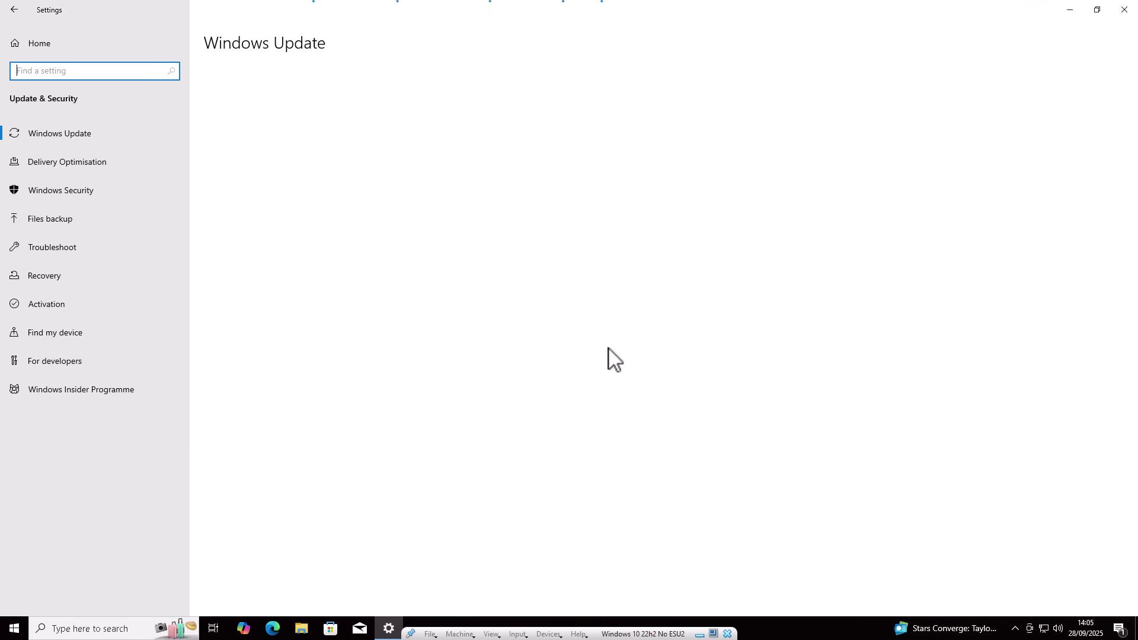